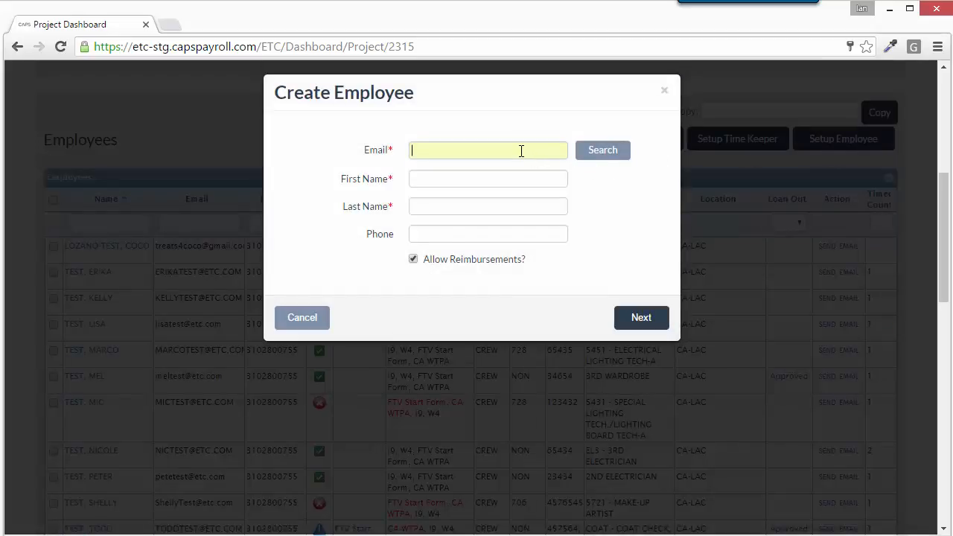
# Step: Fill in the new employee's email by accepting the autocomplete suggestion
pyautogui.click(504, 178)
pyautogui.click(488, 205)
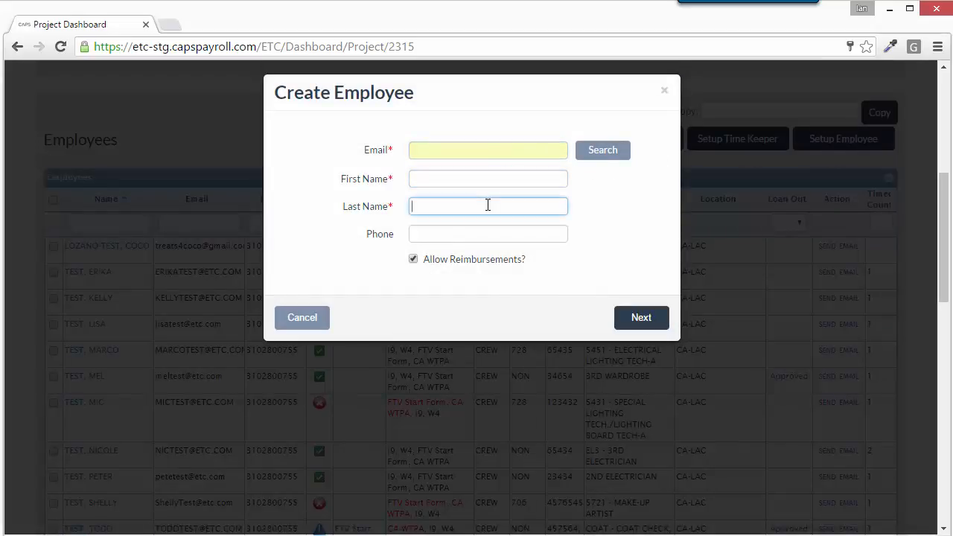
pyautogui.click(484, 230)
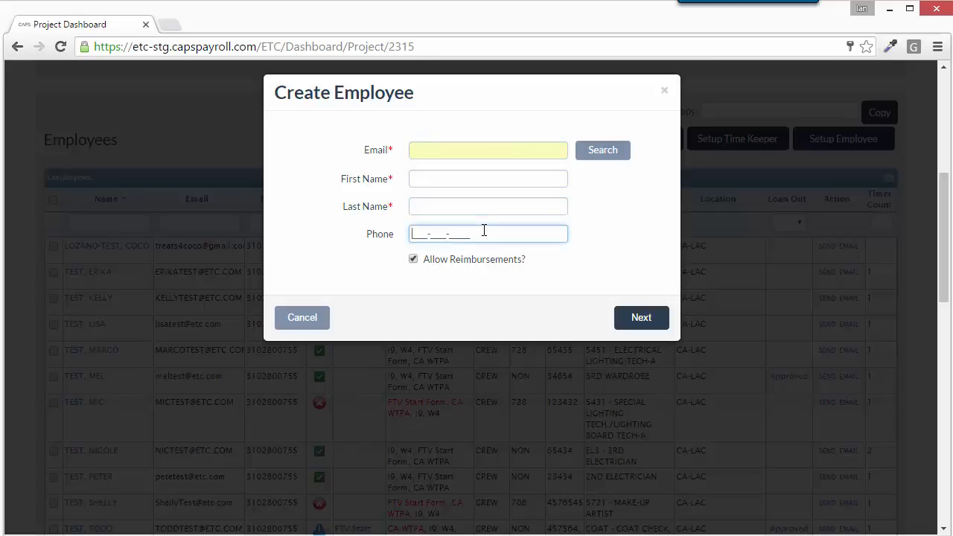
pyautogui.click(475, 152)
pyautogui.write('FRED')
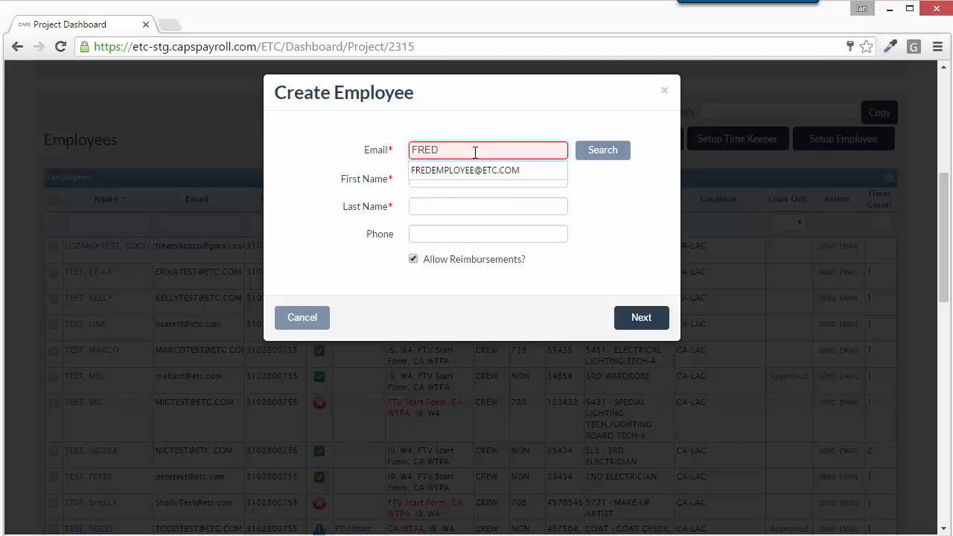
pyautogui.press('Down')
pyautogui.press('Return')
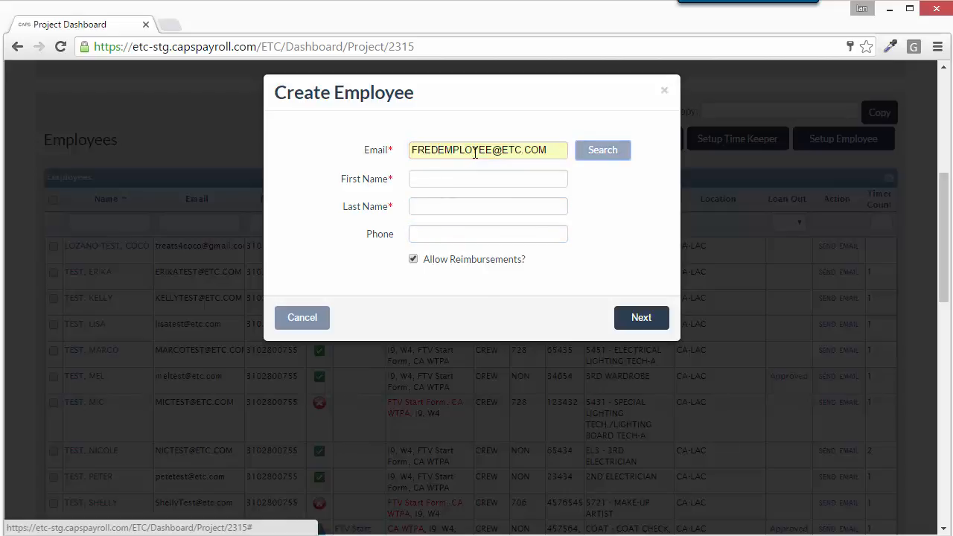
# Step: Enter the employee's first and last name, leave Phone blank, and continue to the next page
pyautogui.click(474, 203)
pyautogui.write('FRED')
pyautogui.press('Tab')
pyautogui.write('EMPL')
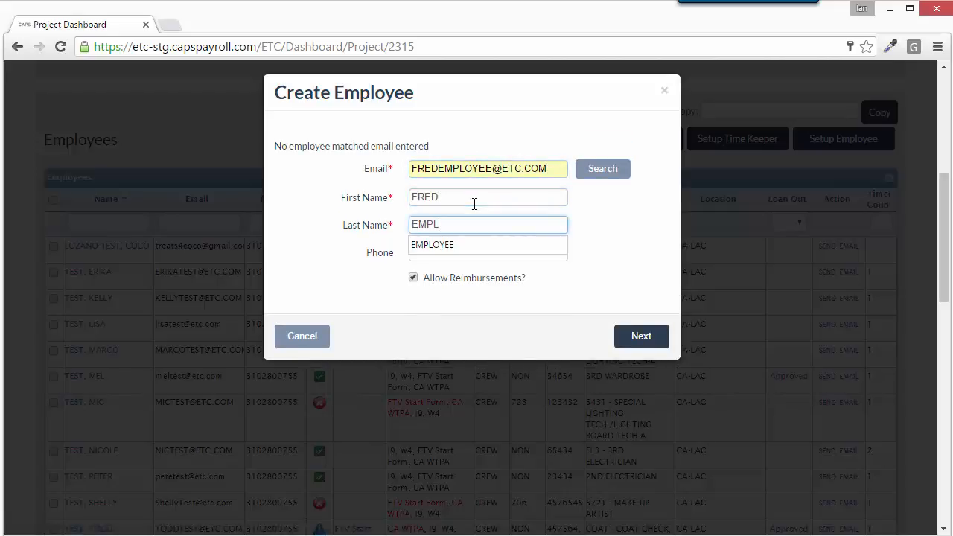
pyautogui.write('OYEE')
pyautogui.press('Tab')
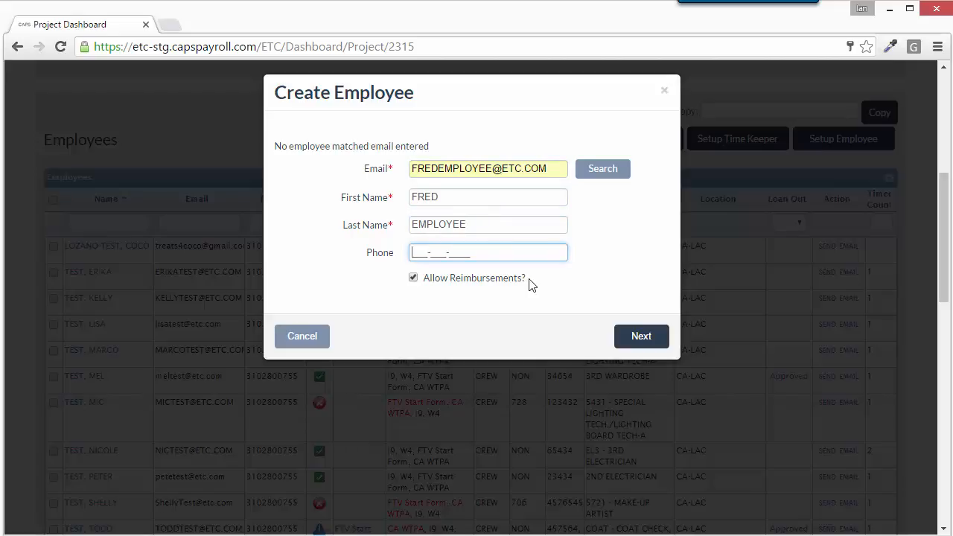
pyautogui.click(626, 341)
pyautogui.click(625, 341)
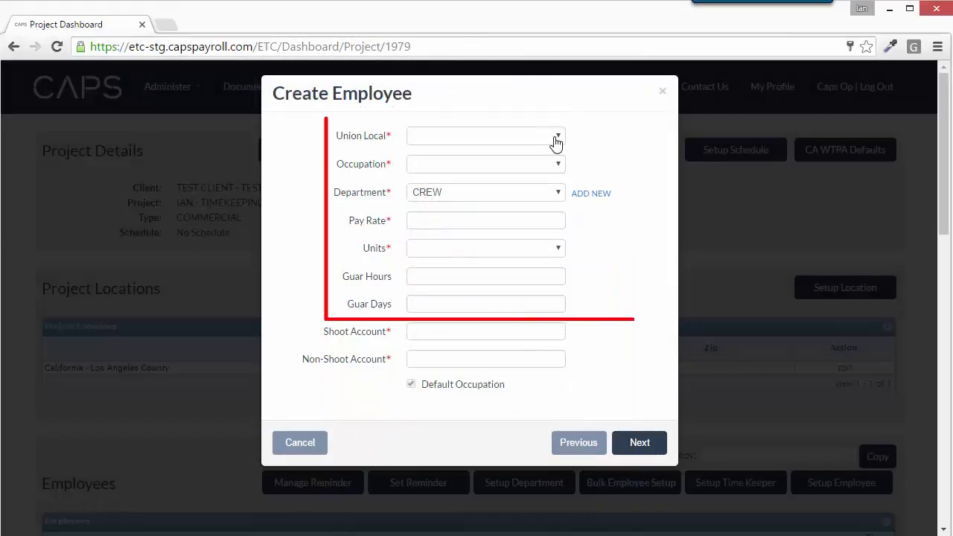
# Step: Set Union Local 695, occupation BM - BOOM OPERATOR, pay units H - Hour, and 8 guaranteed hours
pyautogui.click(555, 138)
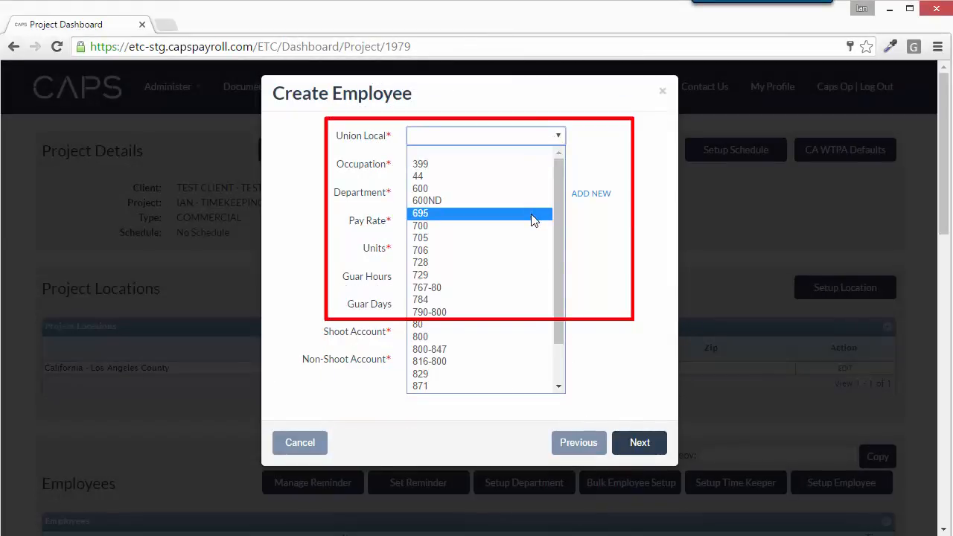
pyautogui.click(532, 218)
pyautogui.click(542, 173)
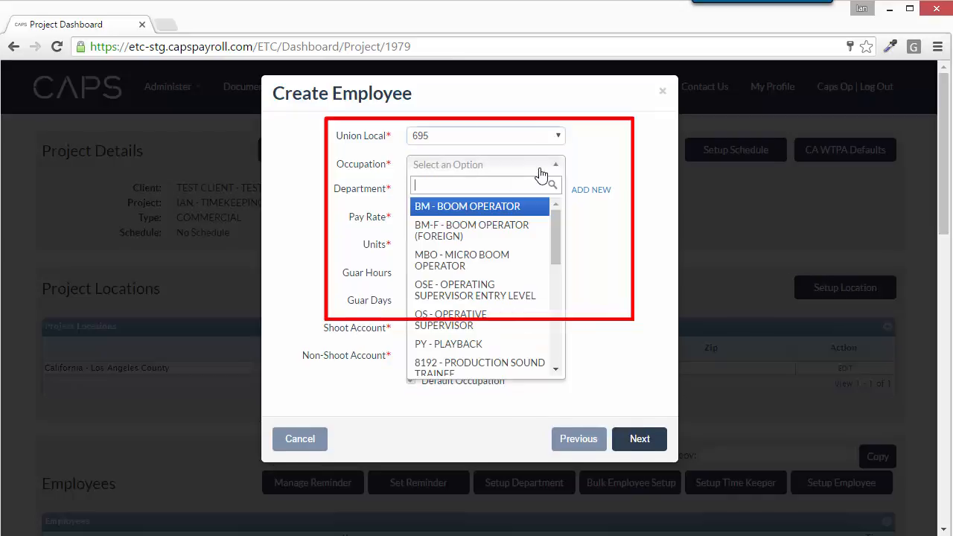
pyautogui.click(516, 209)
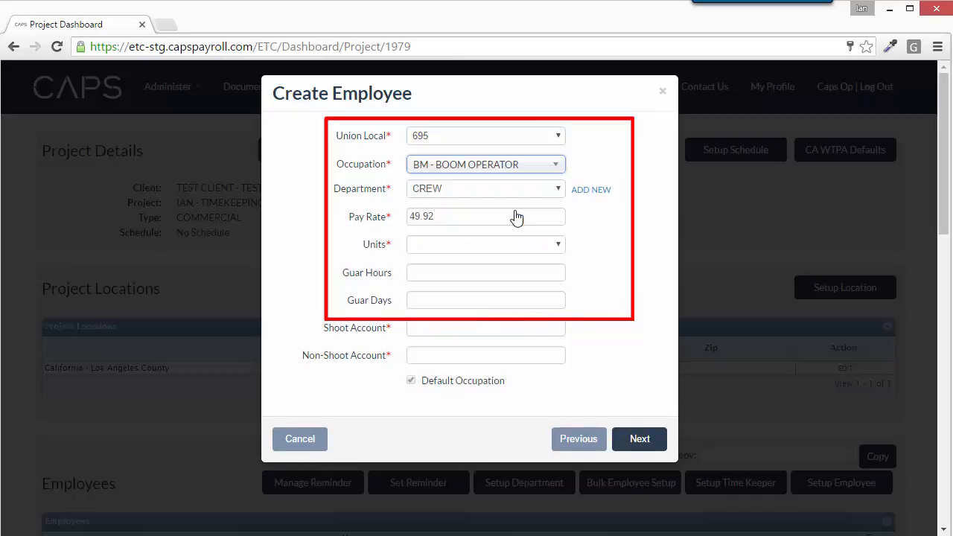
pyautogui.click(511, 247)
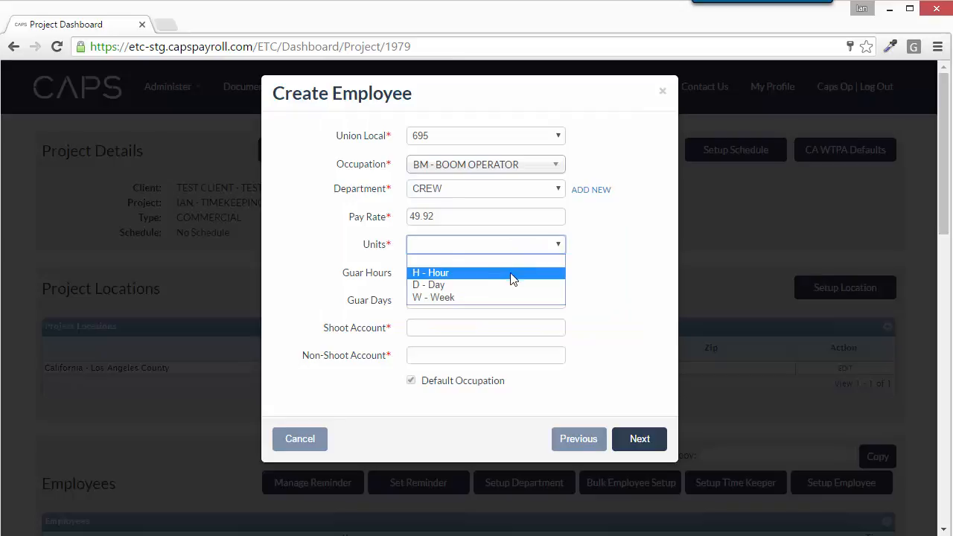
pyautogui.click(511, 275)
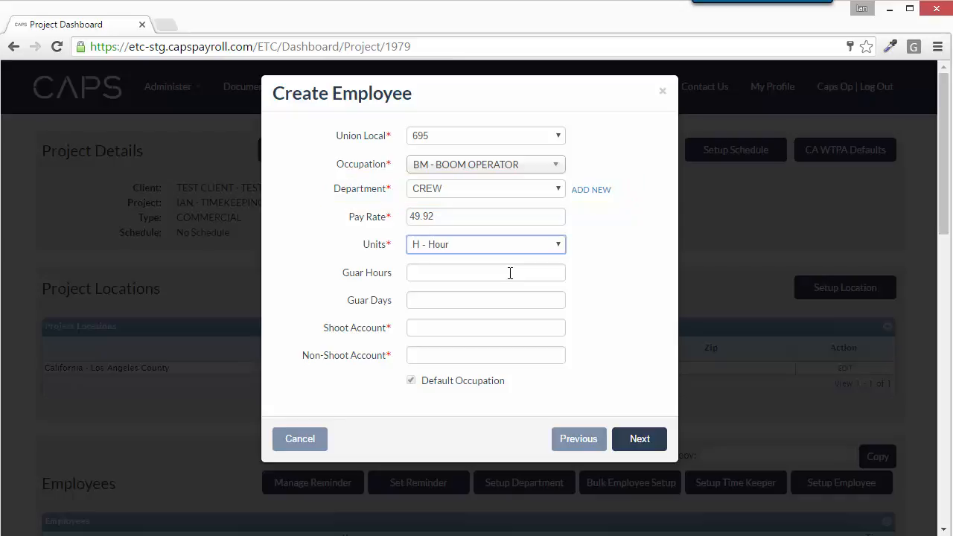
pyautogui.click(511, 273)
pyautogui.write('8')
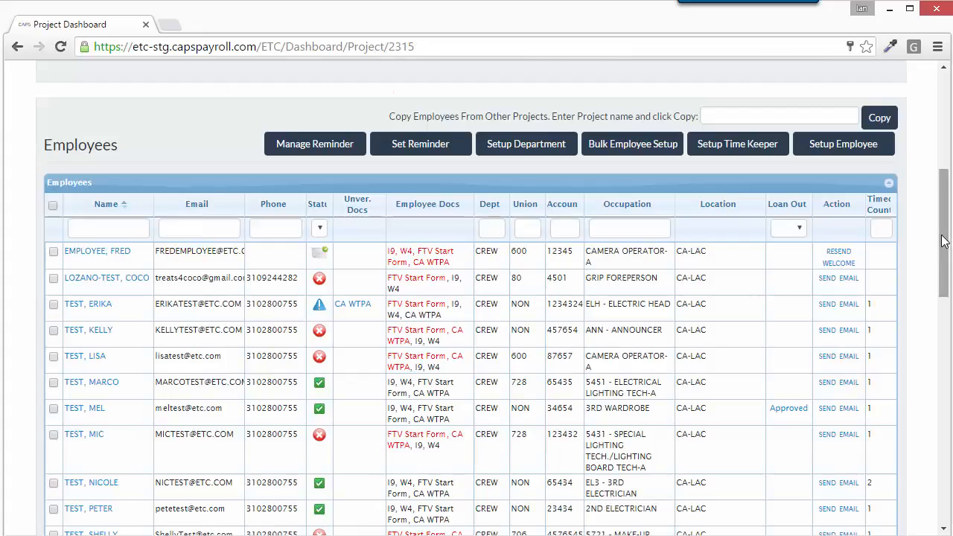
# Step: Check the new employee's record, then download the employee import template CSV and open it in Excel
pyautogui.click(113, 257)
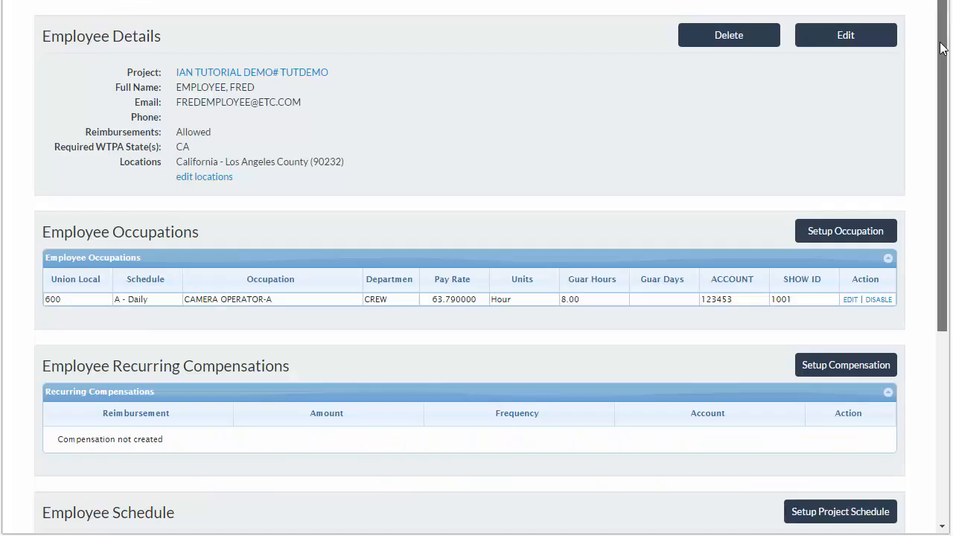
pyautogui.moveTo(940, 47); pyautogui.dragTo(931, 247)
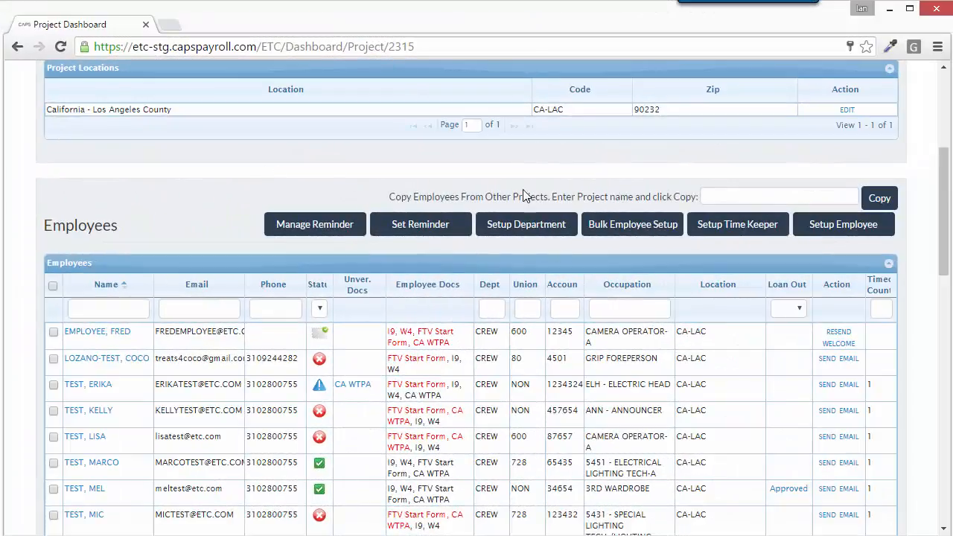
pyautogui.click(624, 236)
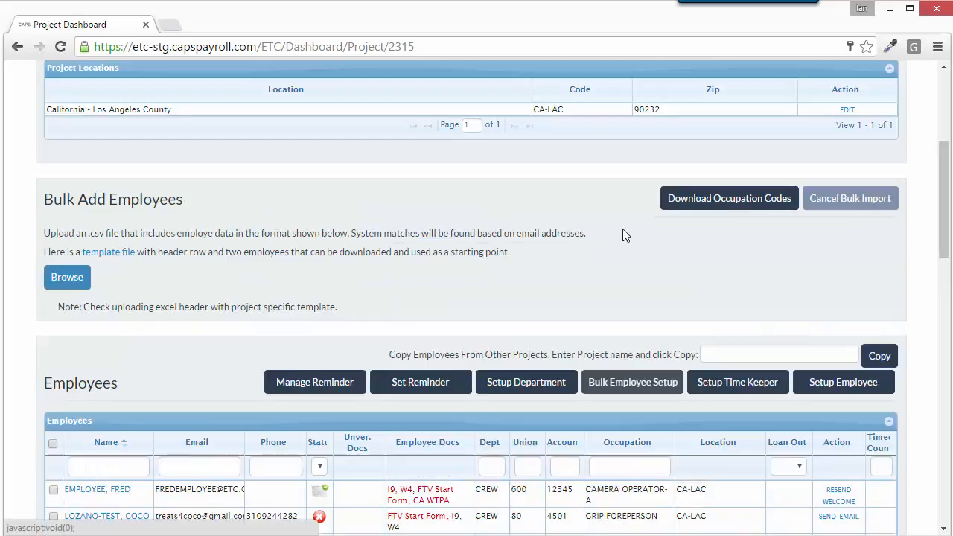
pyautogui.click(123, 253)
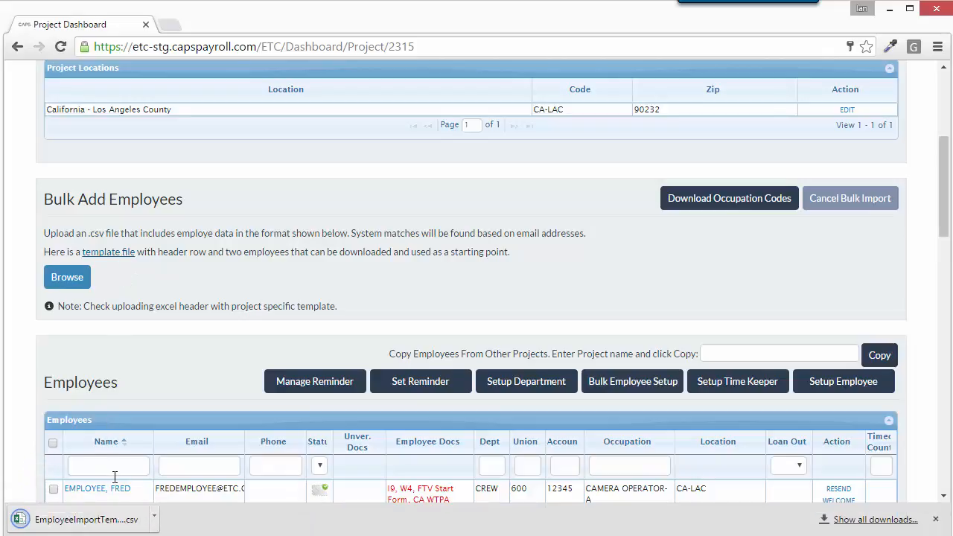
pyautogui.click(85, 519)
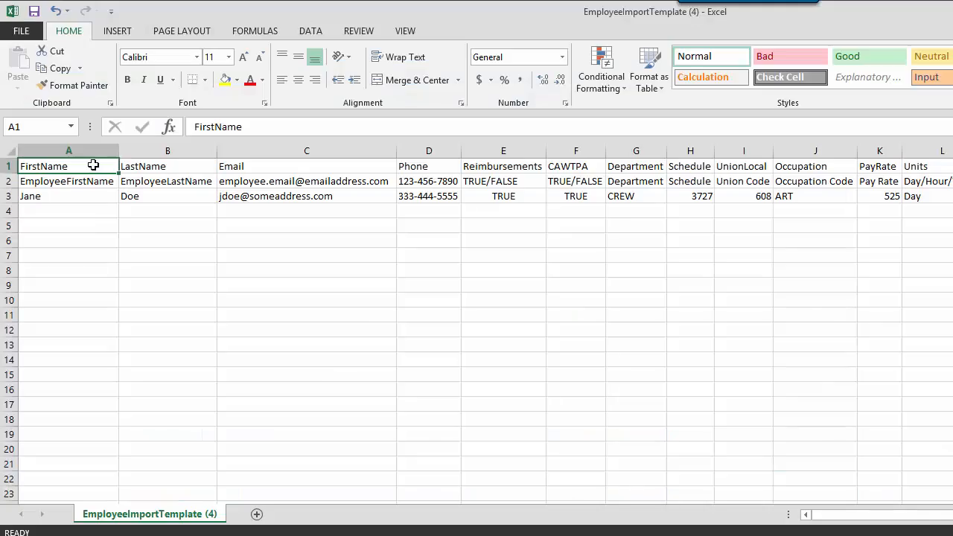
# Step: Enter a new employee's first name, last name and e-mail in sample row 3
pyautogui.press('Down')
pyautogui.press('Down')
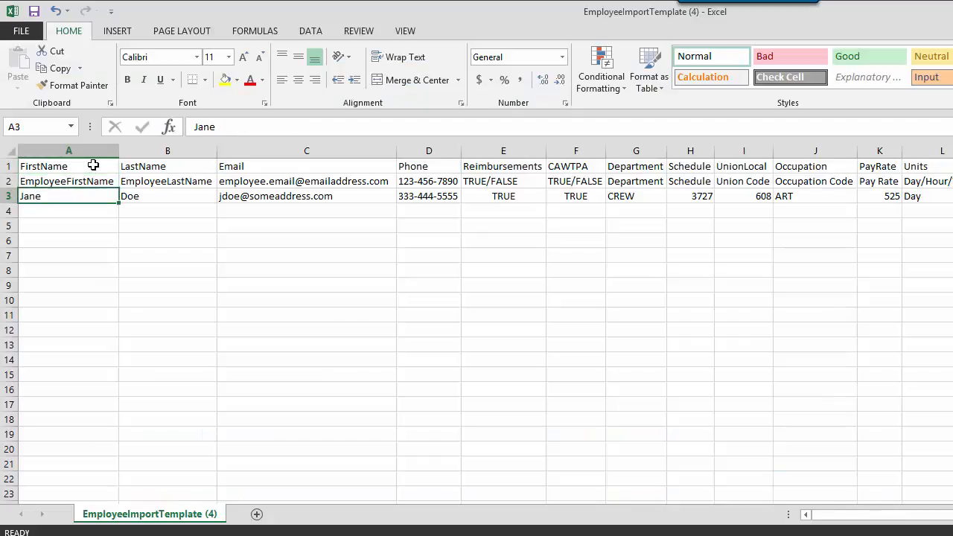
pyautogui.write('JERRY')
pyautogui.press('Tab')
pyautogui.write('EMPLOYEE')
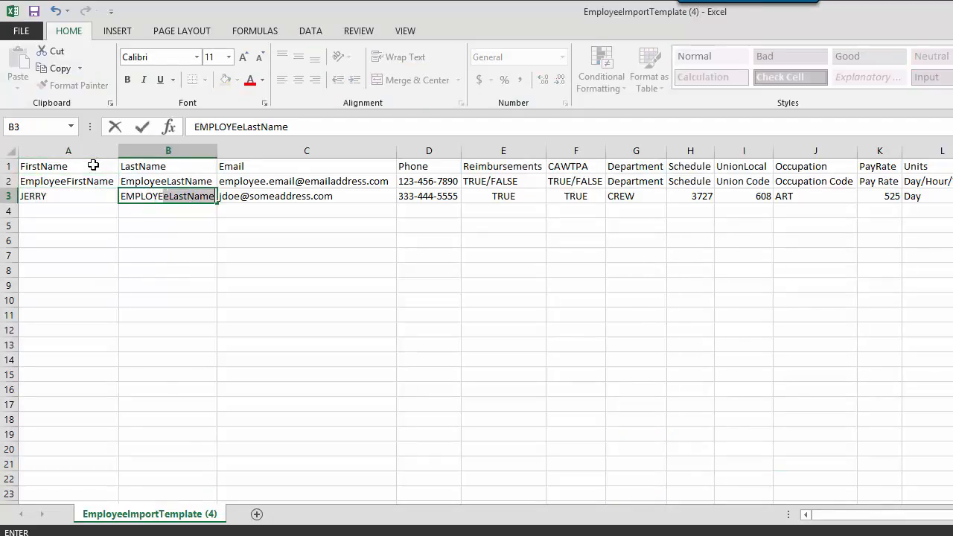
pyautogui.press('Delete')
pyautogui.press('Tab')
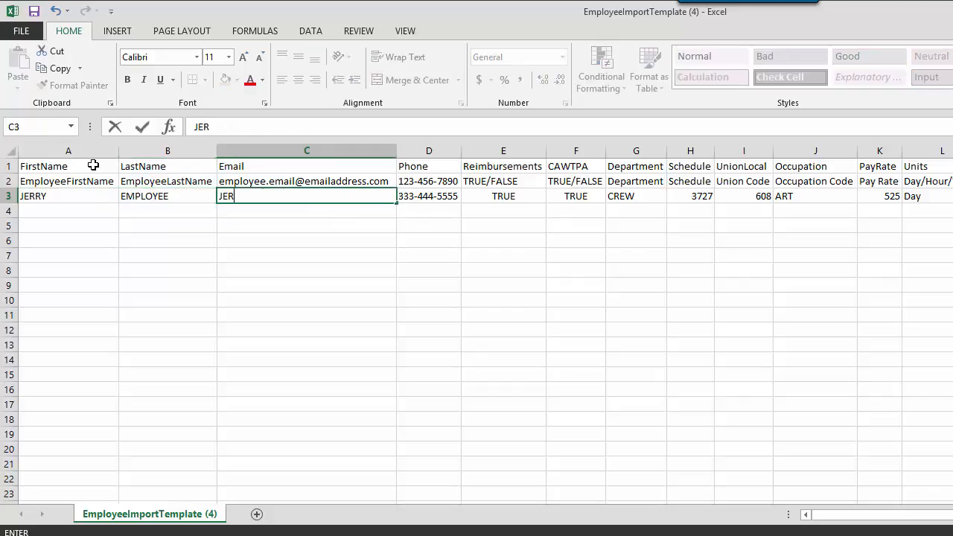
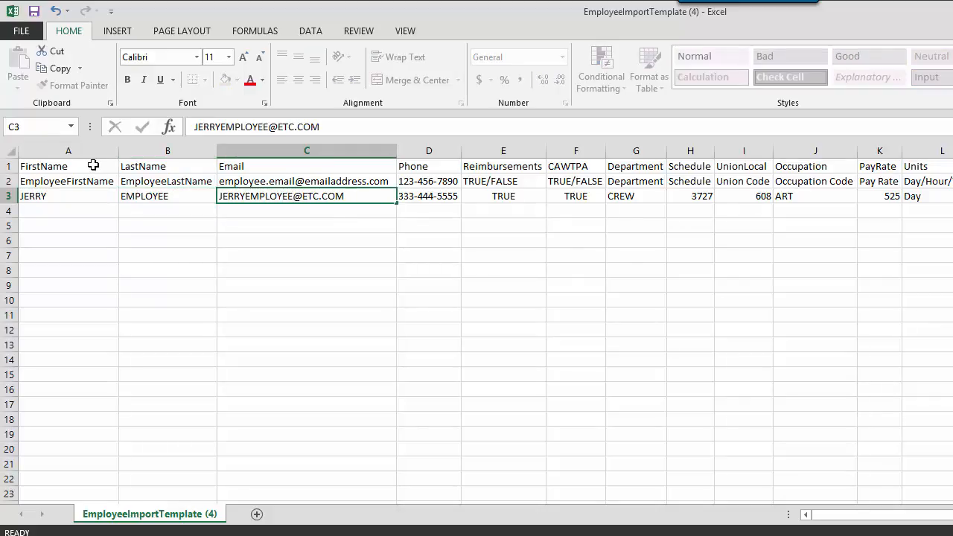
pyautogui.press('Tab')
# Step: Clear row 3's remaining sample values from Phone through Occupation
pyautogui.press('BackSpace')
pyautogui.press('Tab')
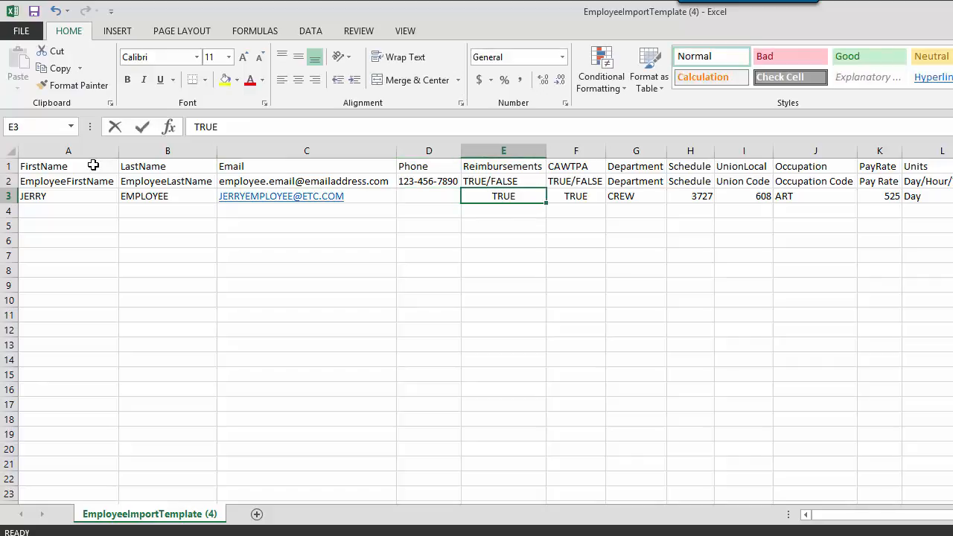
pyautogui.press('BackSpace')
pyautogui.press('Tab')
pyautogui.press('BackSpace')
pyautogui.press('Tab')
pyautogui.press('BackSpace')
pyautogui.press('Tab')
pyautogui.press('BackSpace')
pyautogui.press('Tab')
pyautogui.press('BackSpace')
pyautogui.press('Tab')
pyautogui.press('BackSpace')
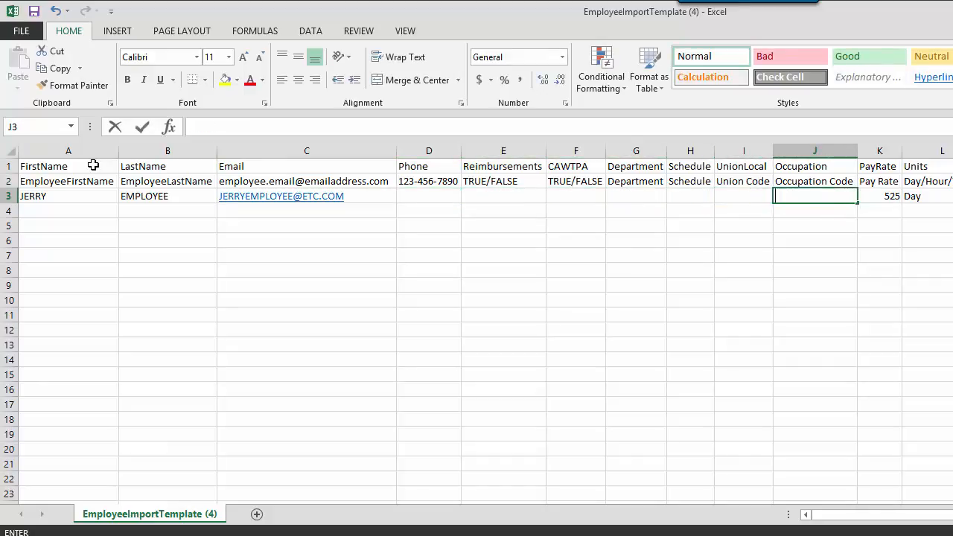
pyautogui.press('Tab')
pyautogui.press('BackSpace')
pyautogui.press('Tab')
pyautogui.press('BackSpace')
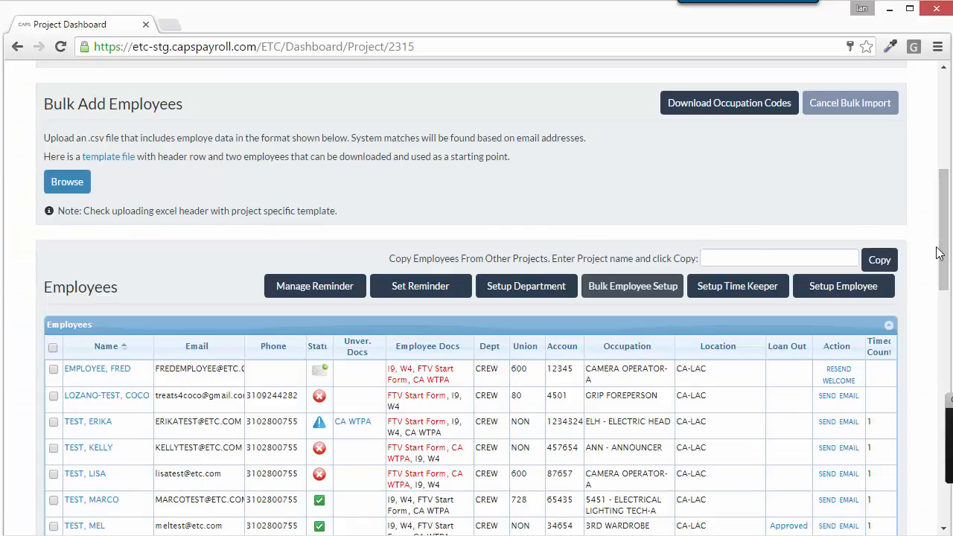
# Step: Upload EmployeeImportTemplate TUT.csv and select all nine matched New employees
pyautogui.click(69, 185)
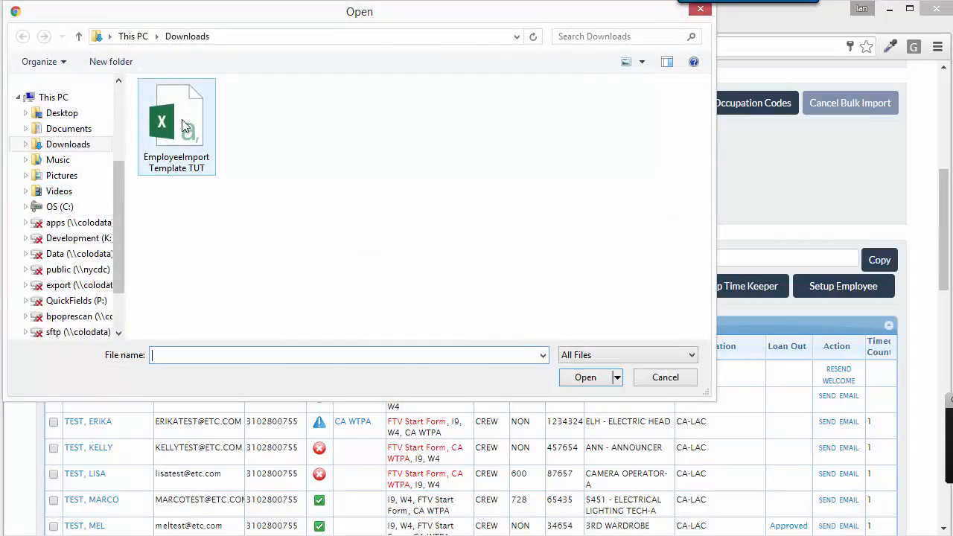
pyautogui.doubleClick(186, 126)
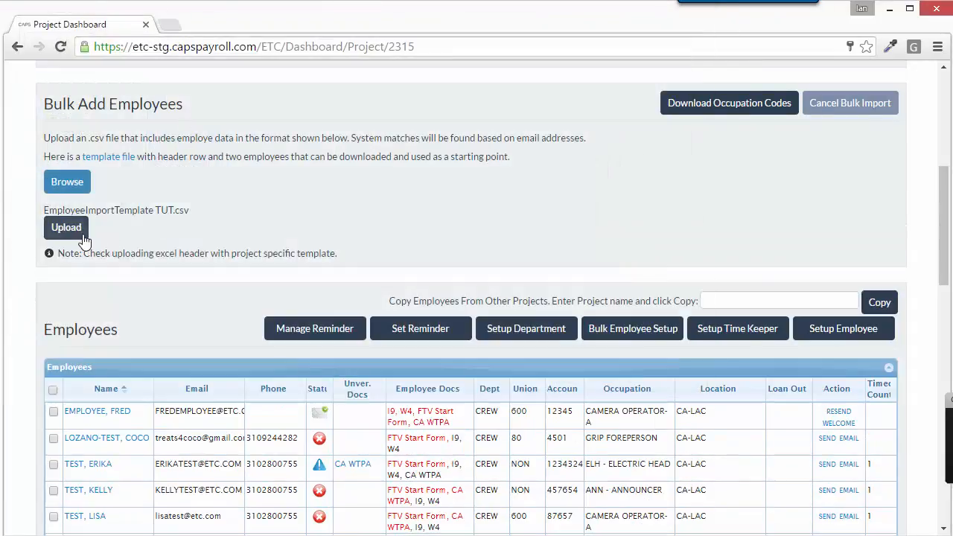
pyautogui.click(82, 236)
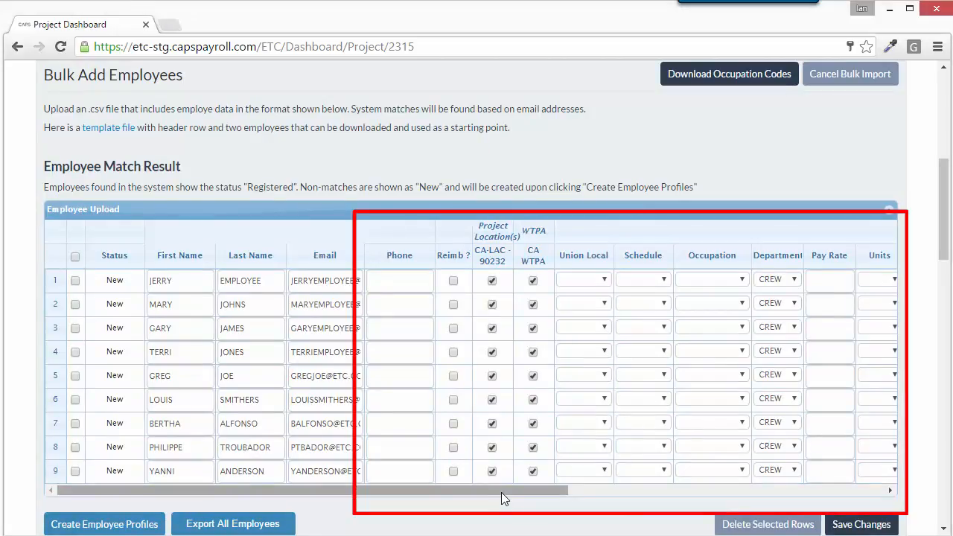
pyautogui.moveTo(501, 492); pyautogui.dragTo(652, 483)
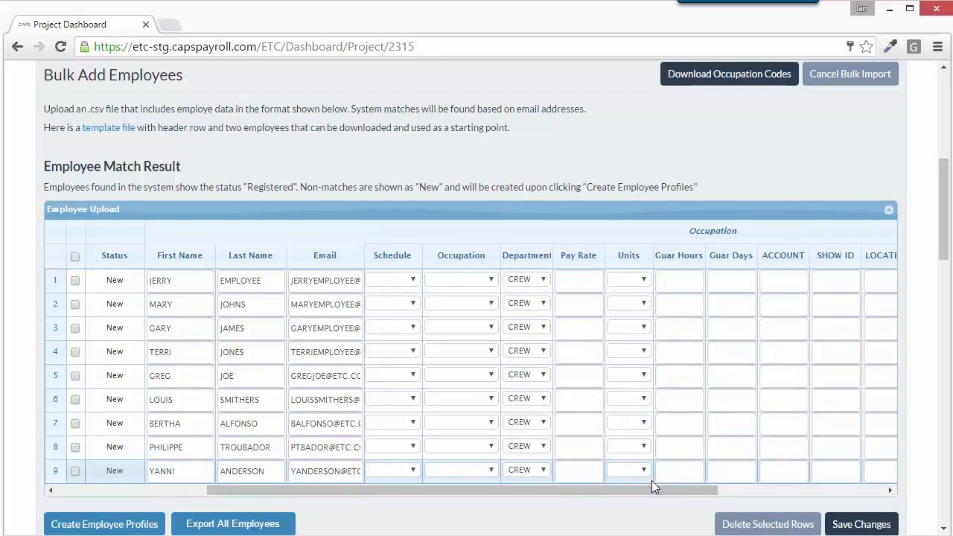
pyautogui.click(75, 259)
pyautogui.scroll(-1, 46, 307)
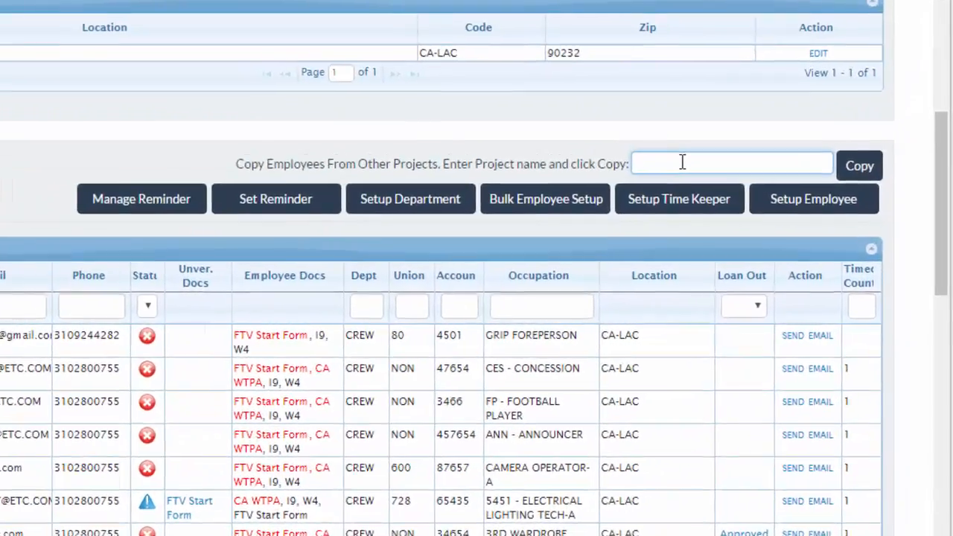
# Step: Copy the test employee from the TUTORIAL DEMO 2 (TUTDEMO2) project into this project's list
pyautogui.write('IAN')
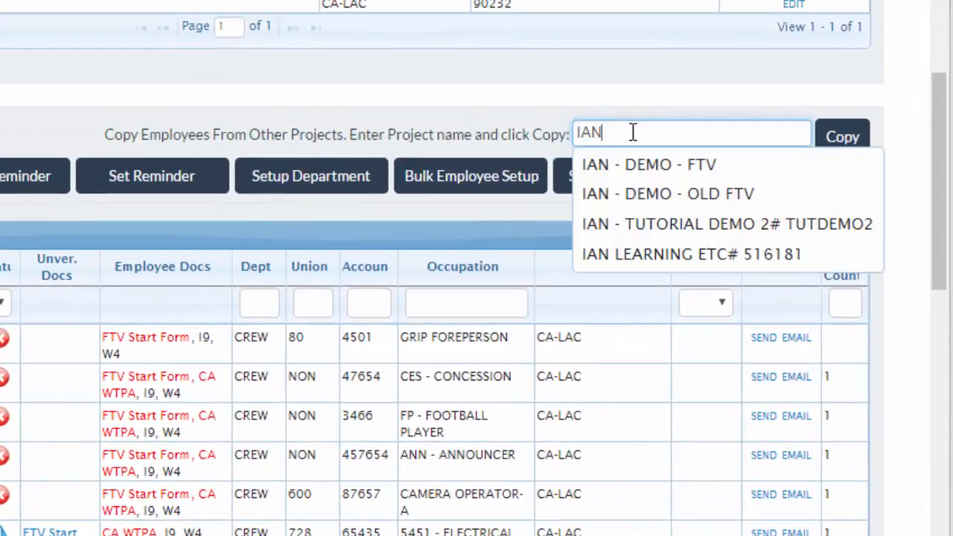
pyautogui.click(649, 223)
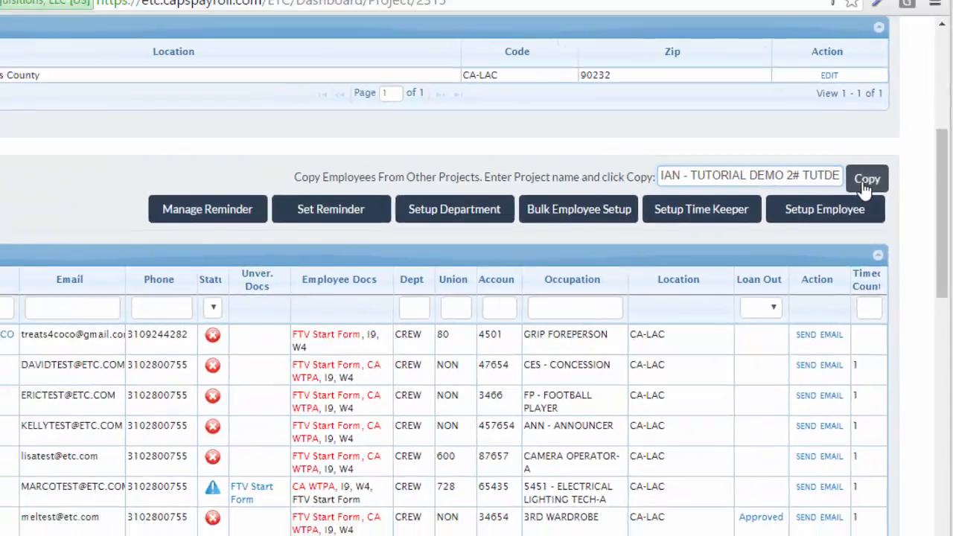
pyautogui.click(844, 141)
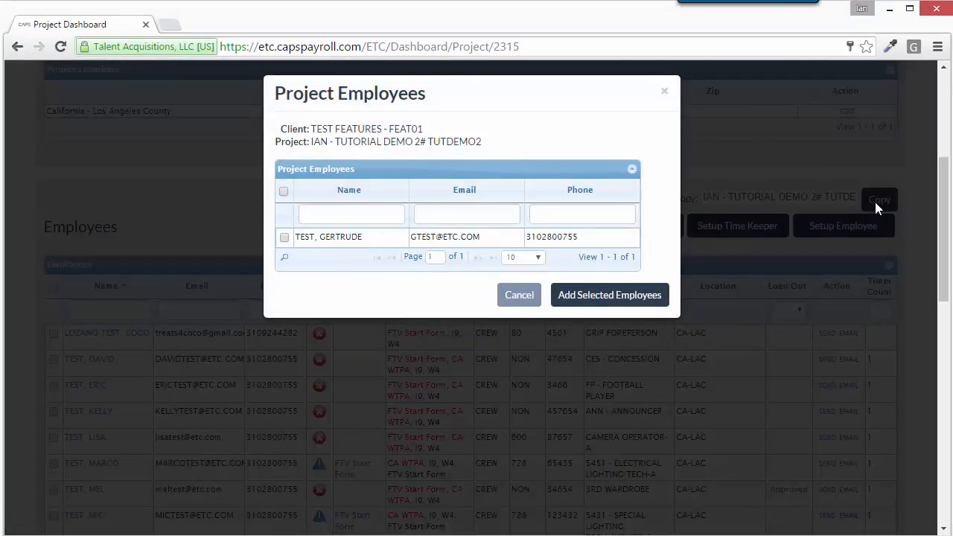
pyautogui.click(284, 237)
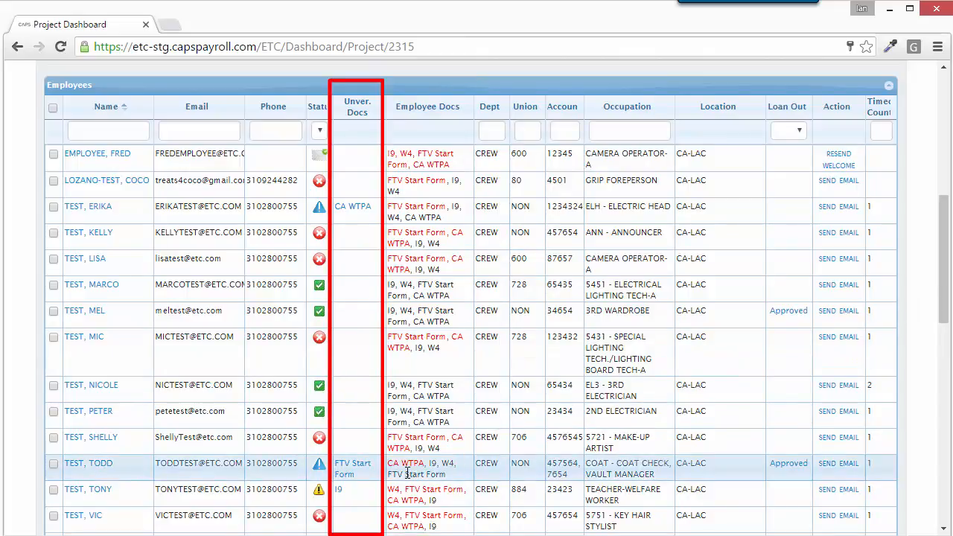
# Step: Open the test employee's unverified I-9 and tick the document-examination attestation
pyautogui.click(338, 491)
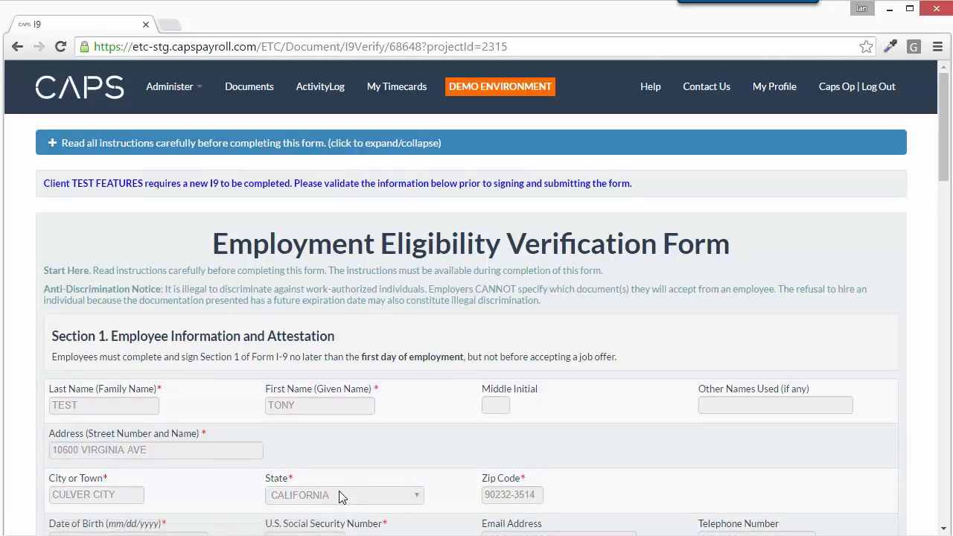
pyautogui.scroll(-1, 33, 468)
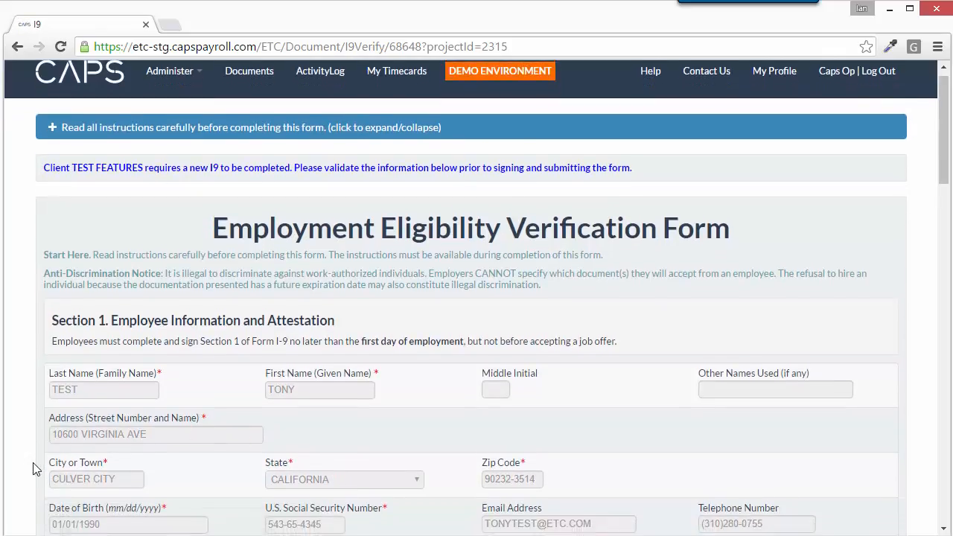
pyautogui.scroll(-3, 33, 468)
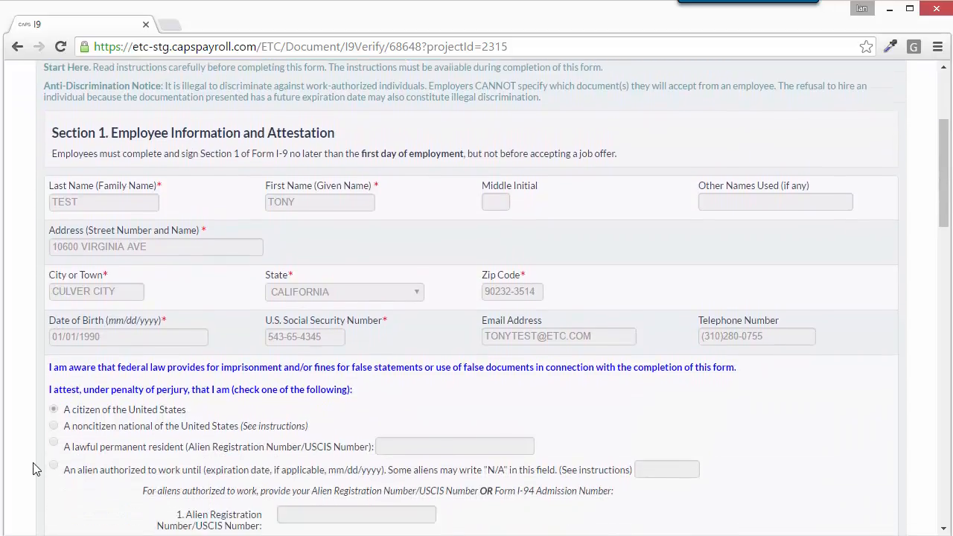
pyautogui.scroll(-5, 33, 468)
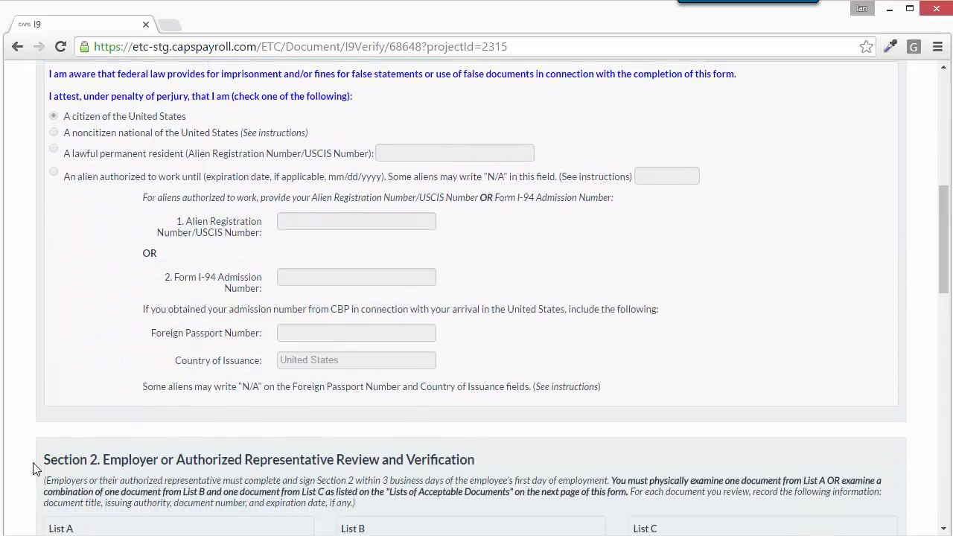
pyautogui.scroll(-10, 32, 468)
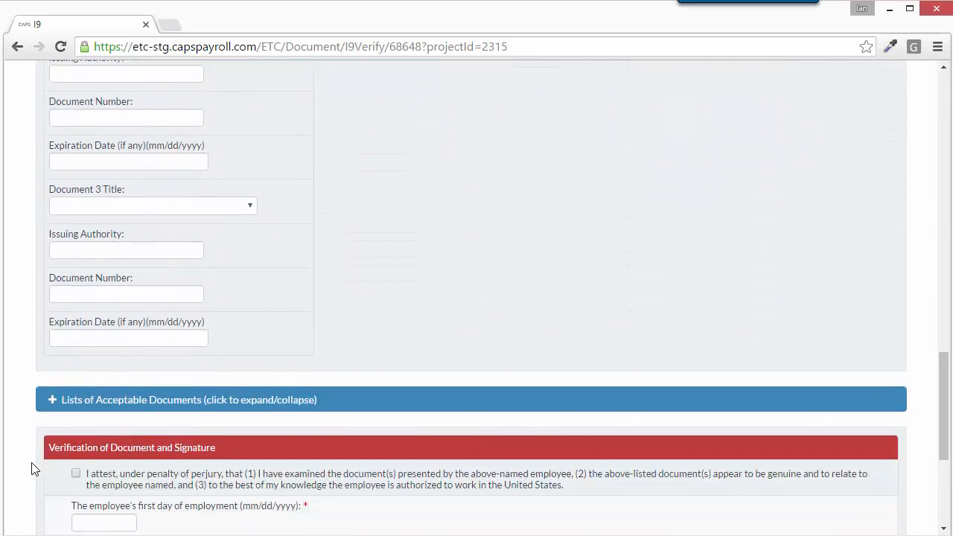
pyautogui.scroll(-2, 33, 467)
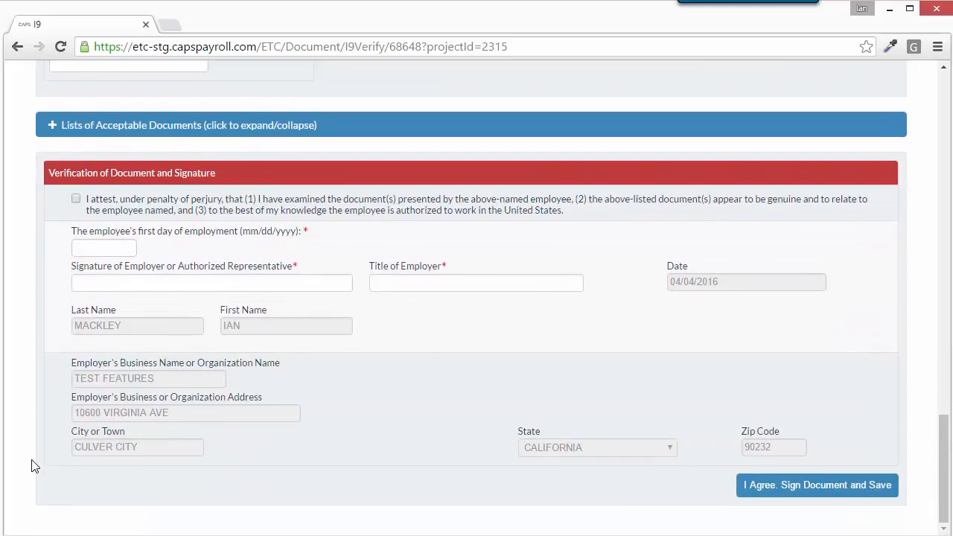
pyautogui.click(76, 201)
# Step: Enter first employment day 04/01/2016, the employer's signature, and employer title accountant
pyautogui.click(75, 246)
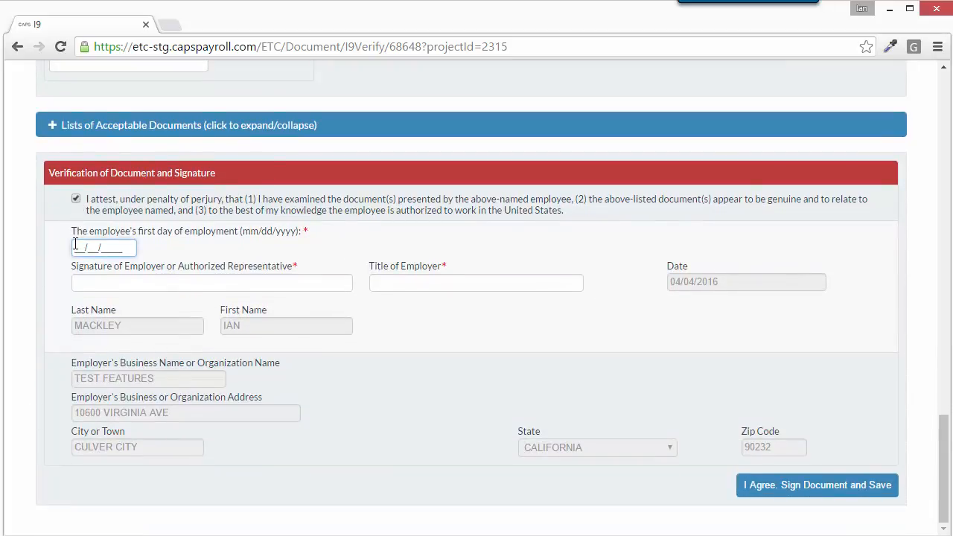
pyautogui.write('04/01/2016')
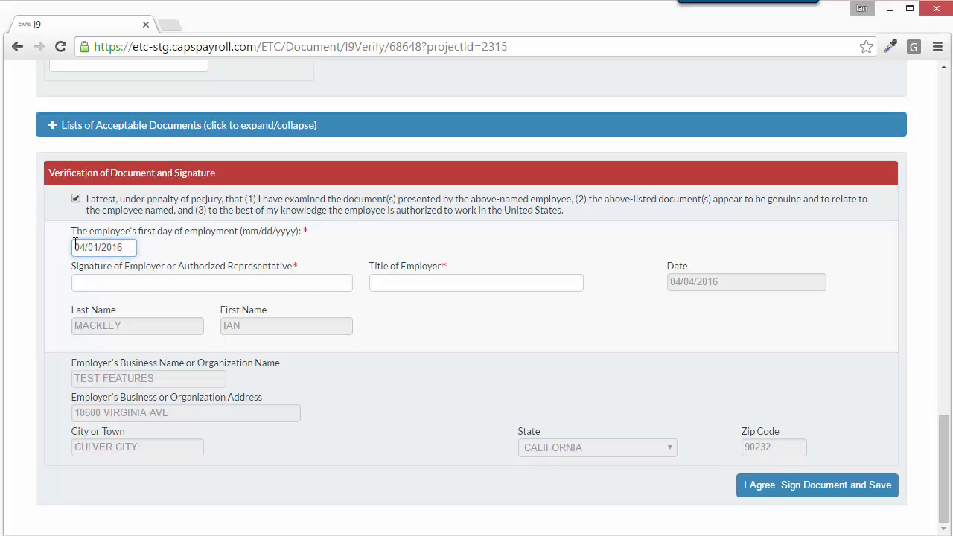
pyautogui.press('Tab')
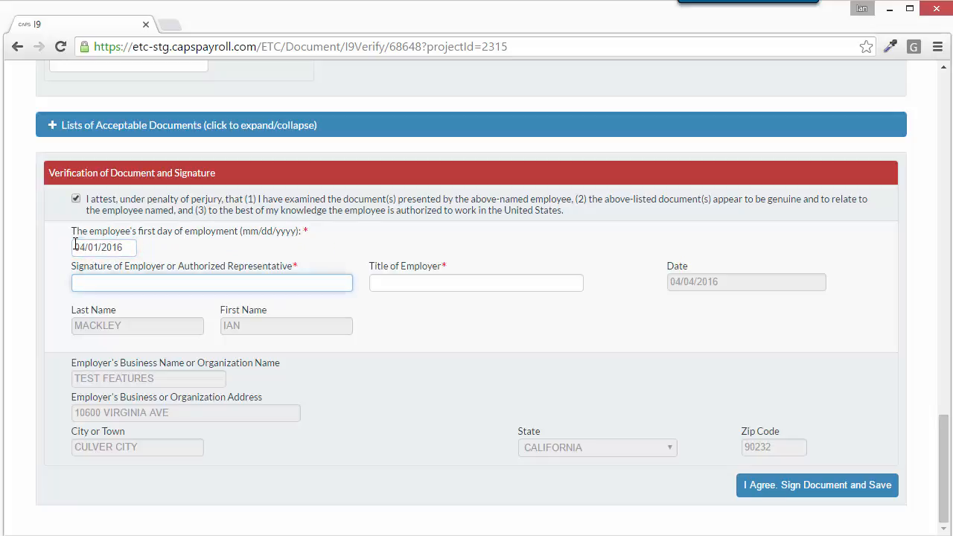
pyautogui.press('Tab')
pyautogui.write('ACC')
pyautogui.press('Down')
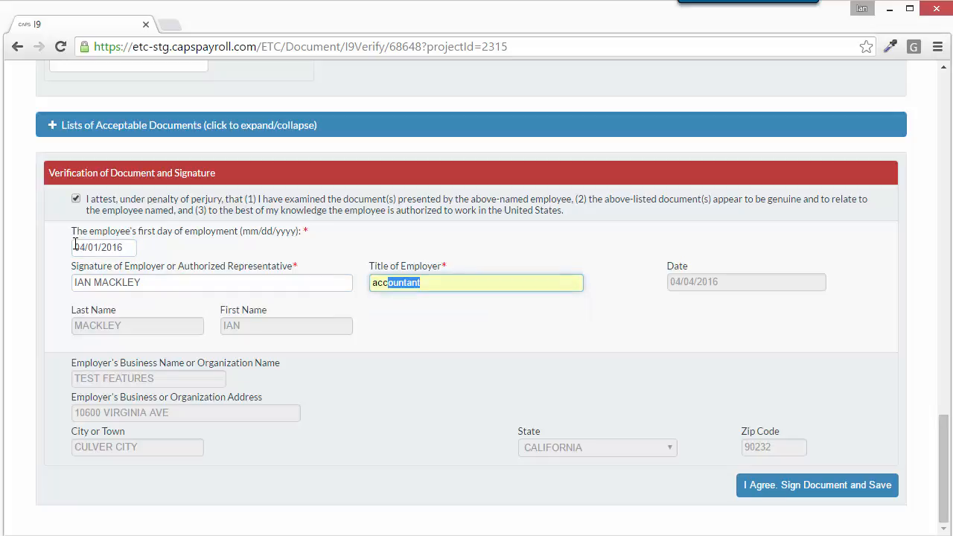
pyautogui.press('Return')
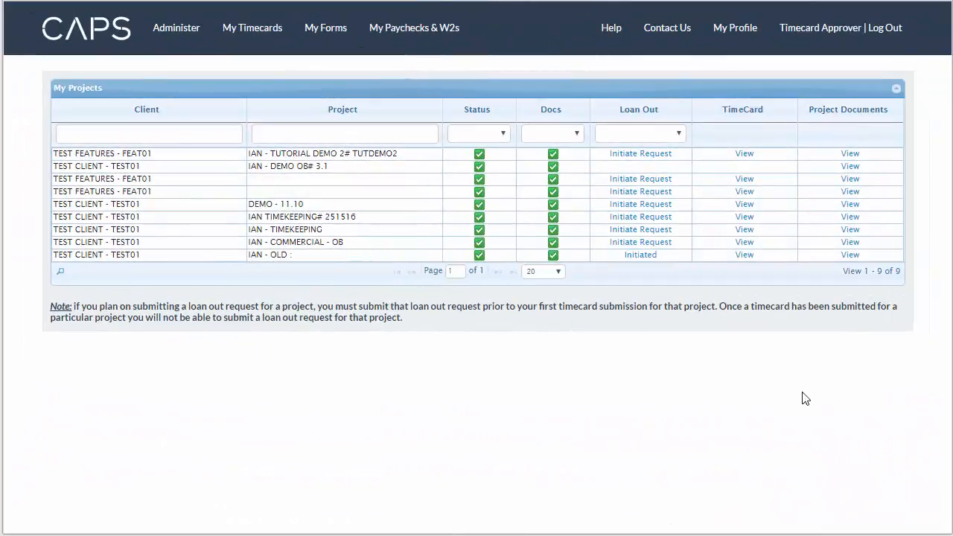
# Step: Show the CAPS ETC & Onboarding System Support contact details through Help > Contact Us
pyautogui.click(611, 30)
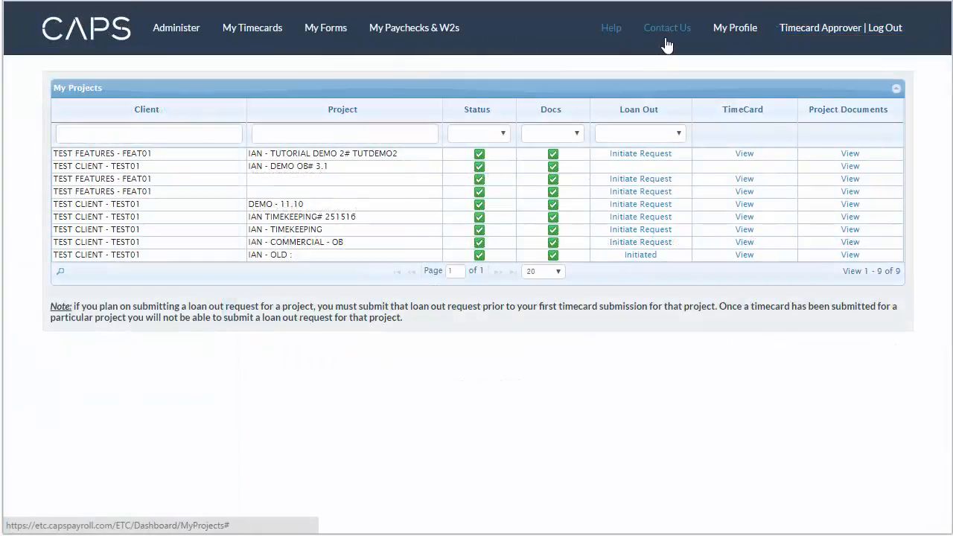
pyautogui.click(666, 44)
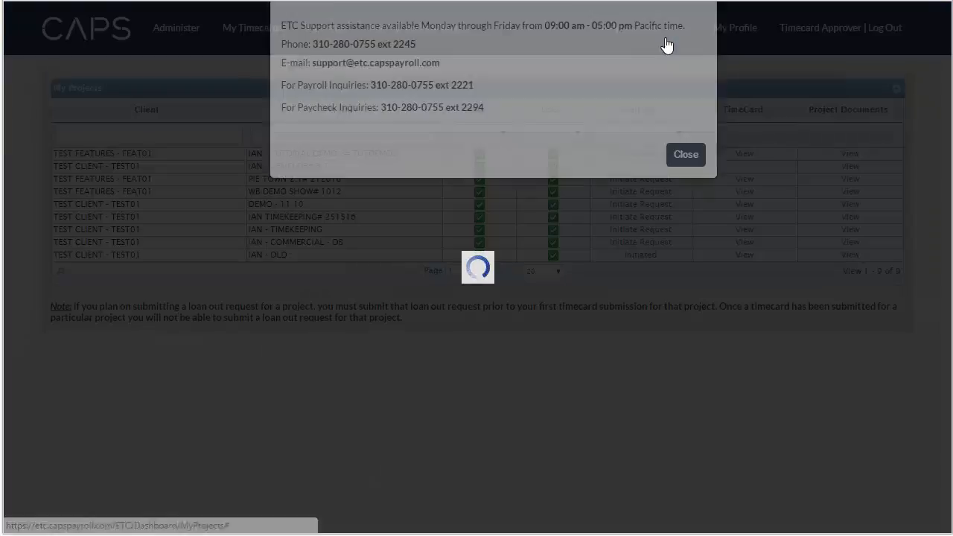